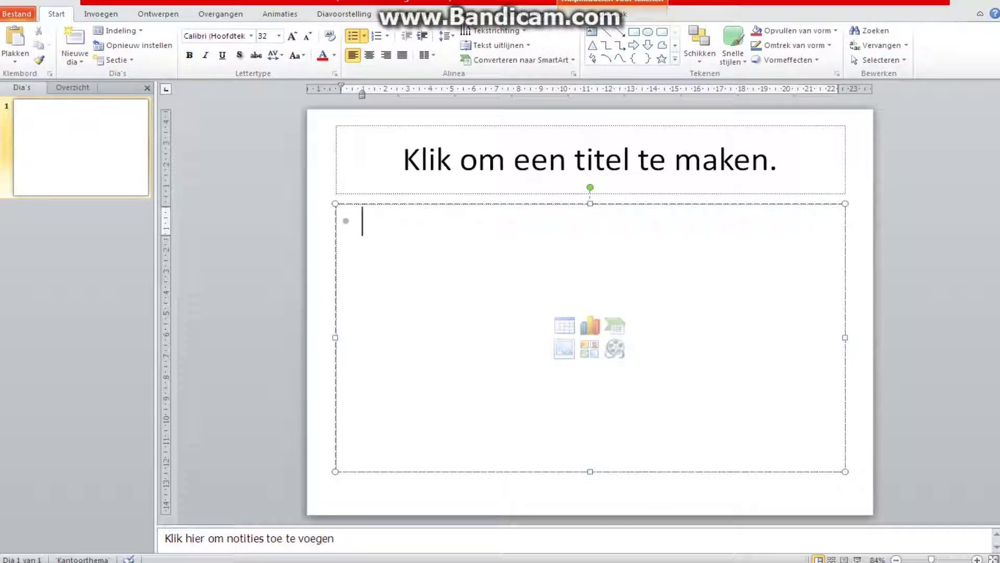
# Tick Ontwikkelaars under Opties > Lint aanpassen and confirm with OK.
pyautogui.hotkey('alt', 'f')
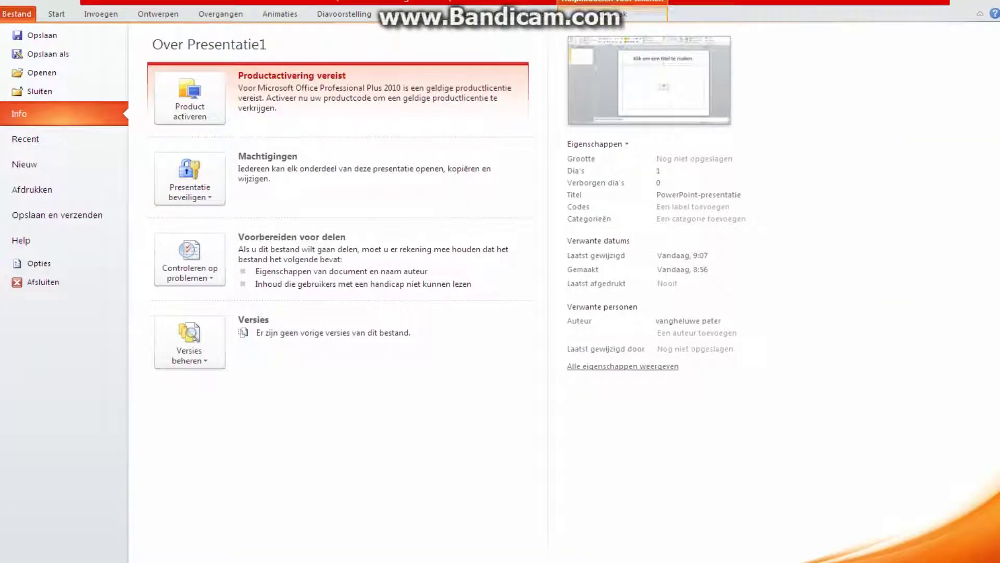
pyautogui.press('Return')
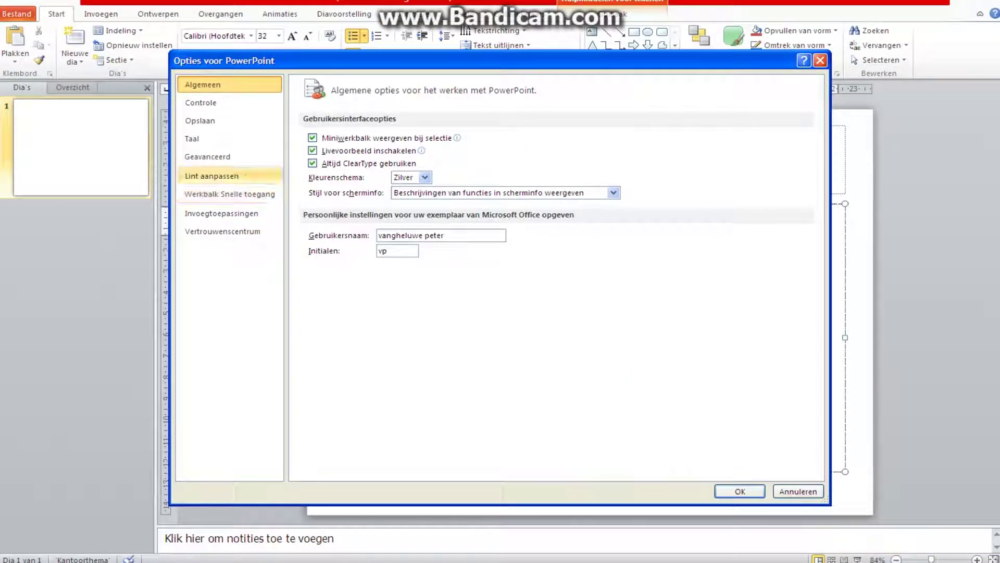
pyautogui.click(212, 176)
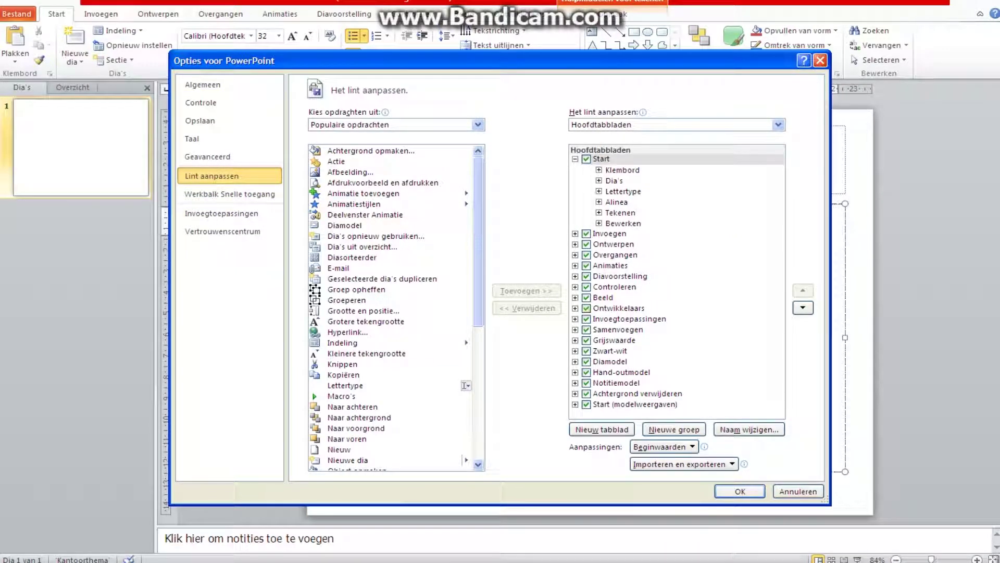
pyautogui.click(618, 308)
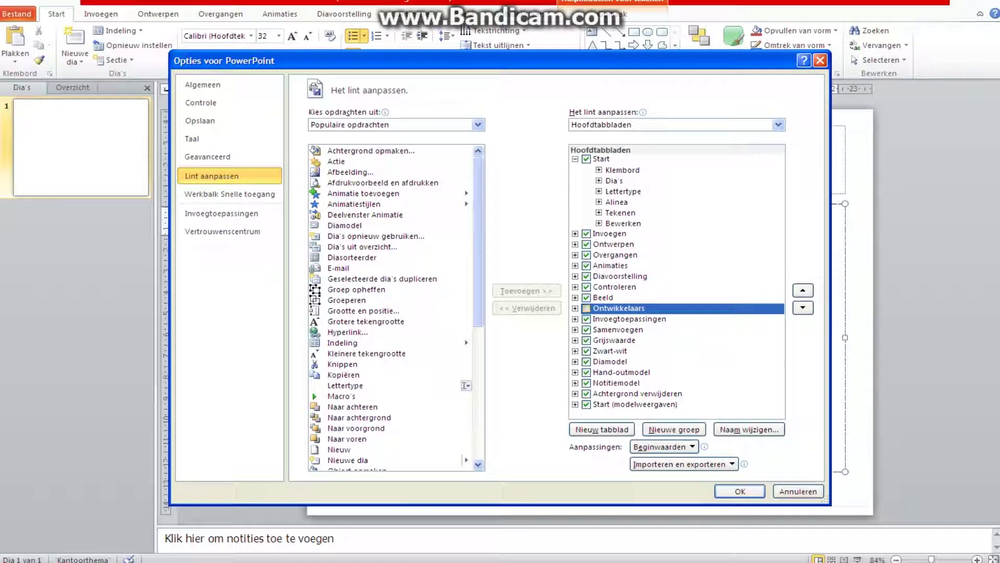
pyautogui.click(586, 308)
pyautogui.press('Return')
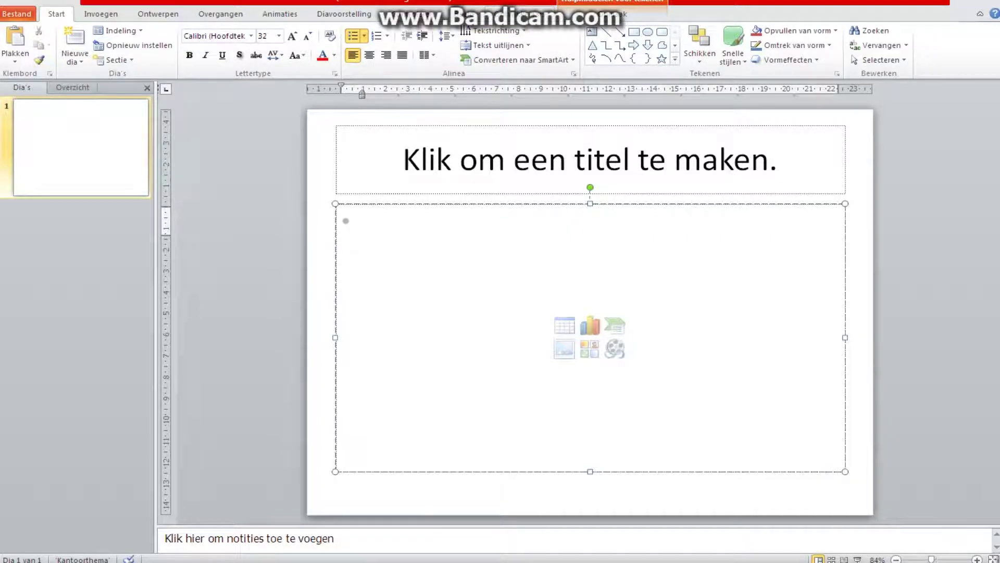
# Choose Shockwave Flash Object from Meer besturingselementen on the Ontwikkelaars tab.
pyautogui.click(493, 14)
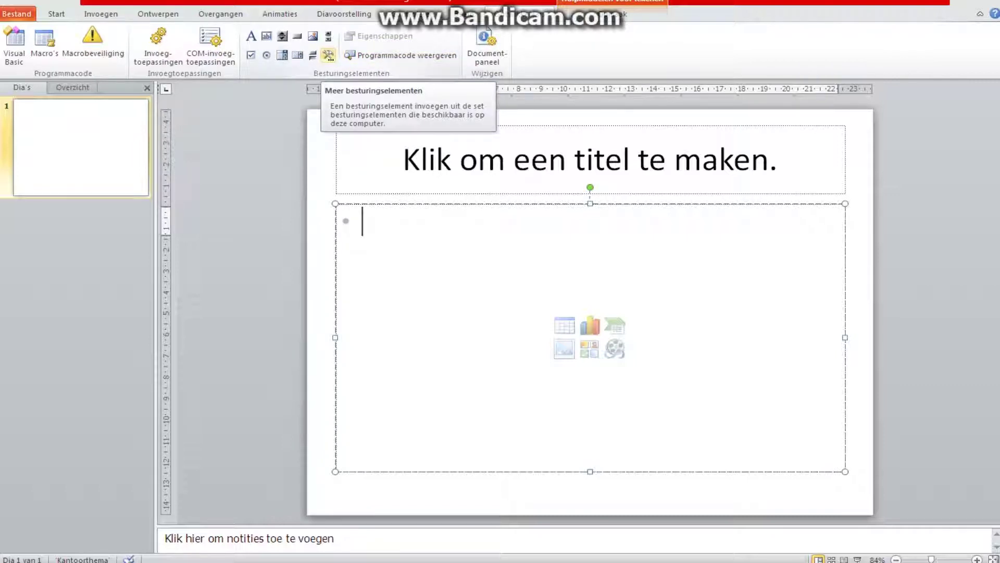
pyautogui.click(329, 55)
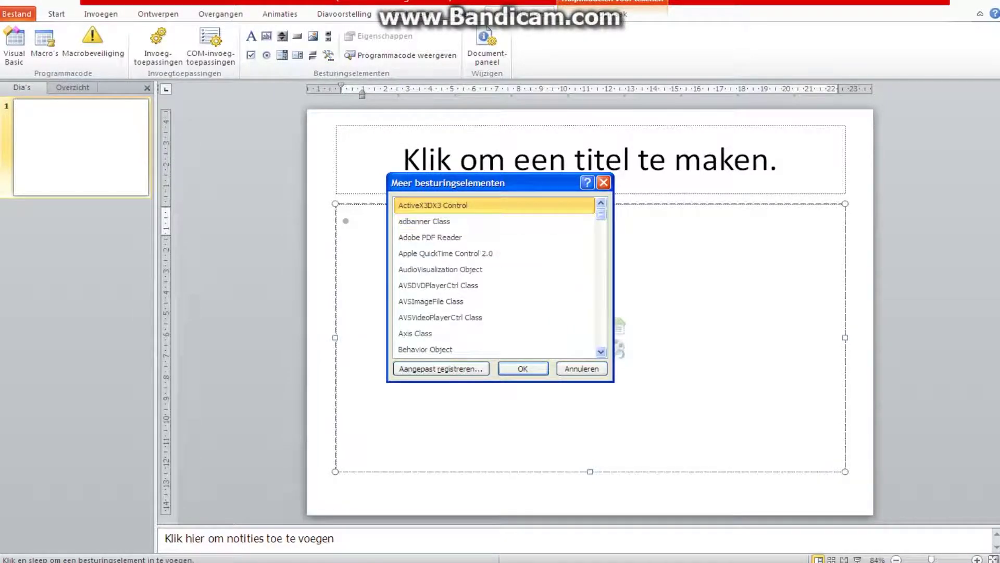
pyautogui.moveTo(601, 213); pyautogui.dragTo(601, 330)
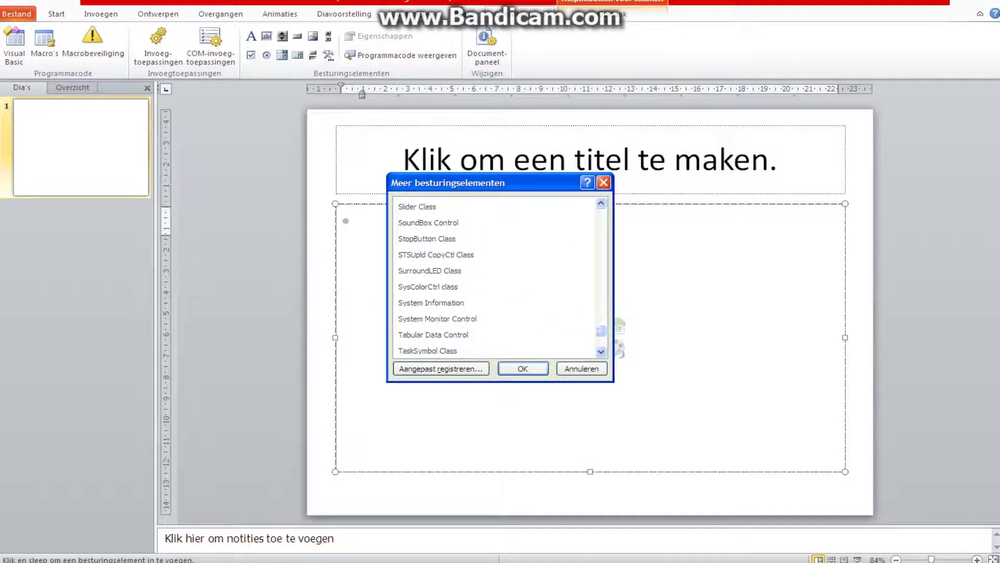
pyautogui.scroll(1, 494, 270)
pyautogui.scroll(1, 494, 270)
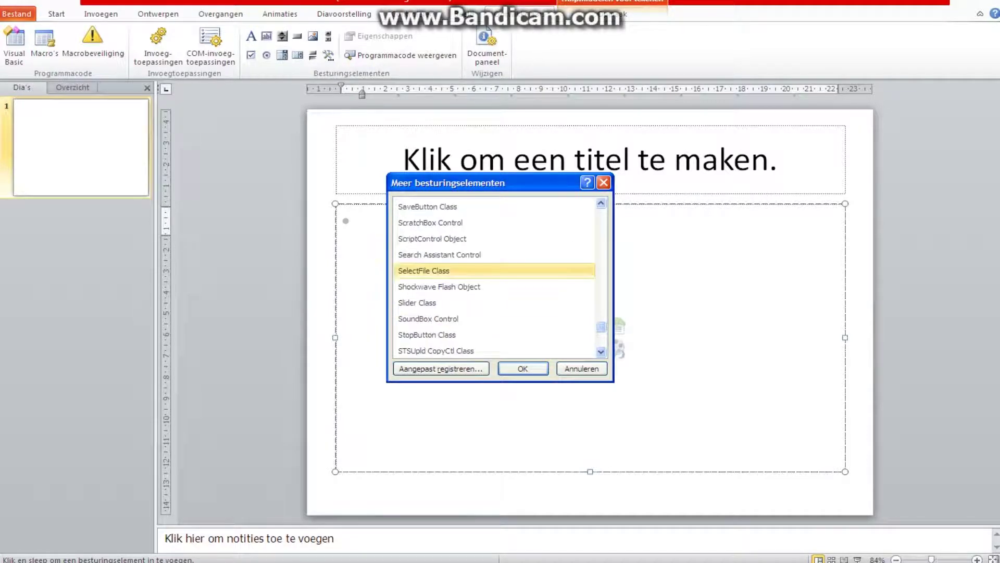
pyautogui.scroll(-1, 494, 270)
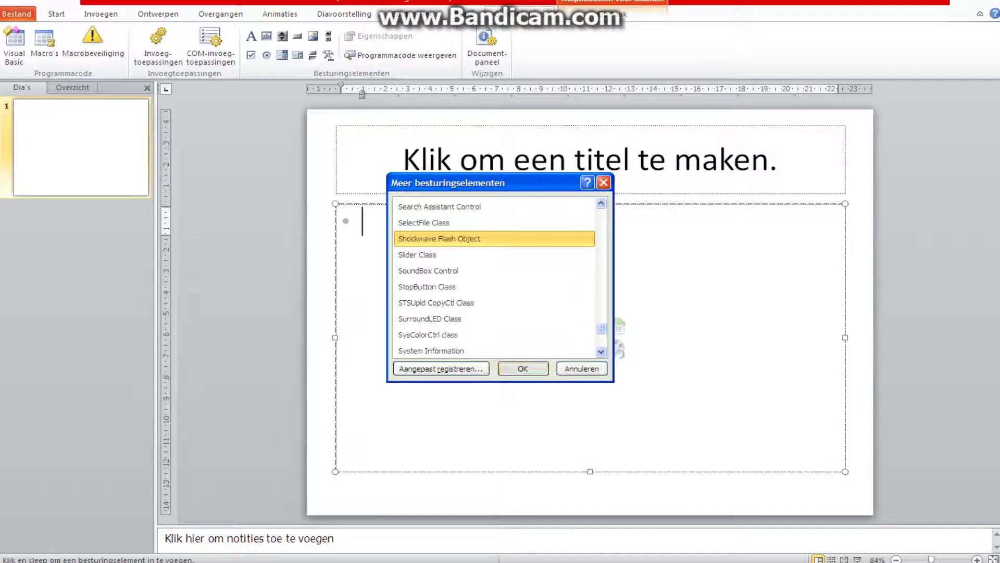
pyautogui.press('Return')
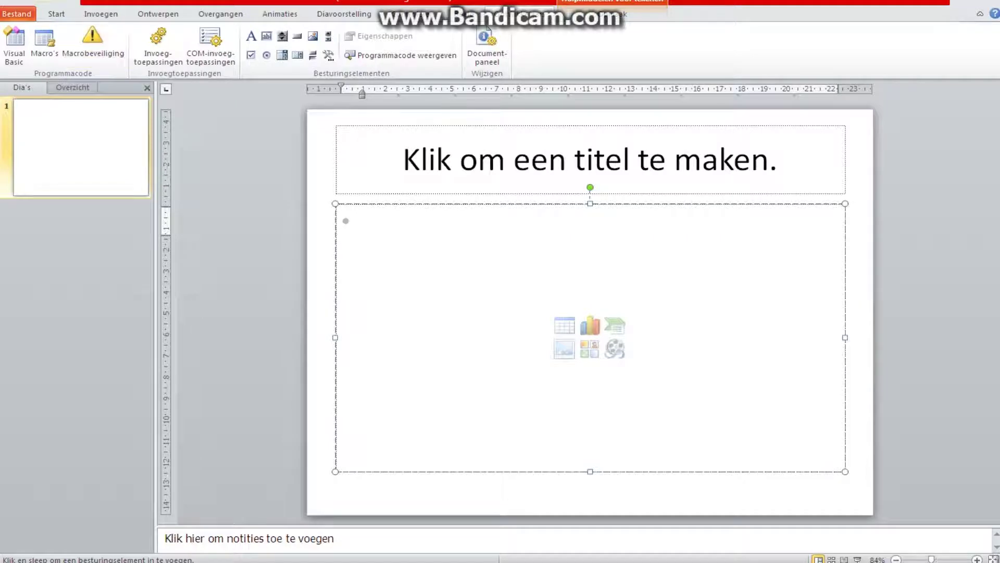
pyautogui.hotkey('alt', 's')
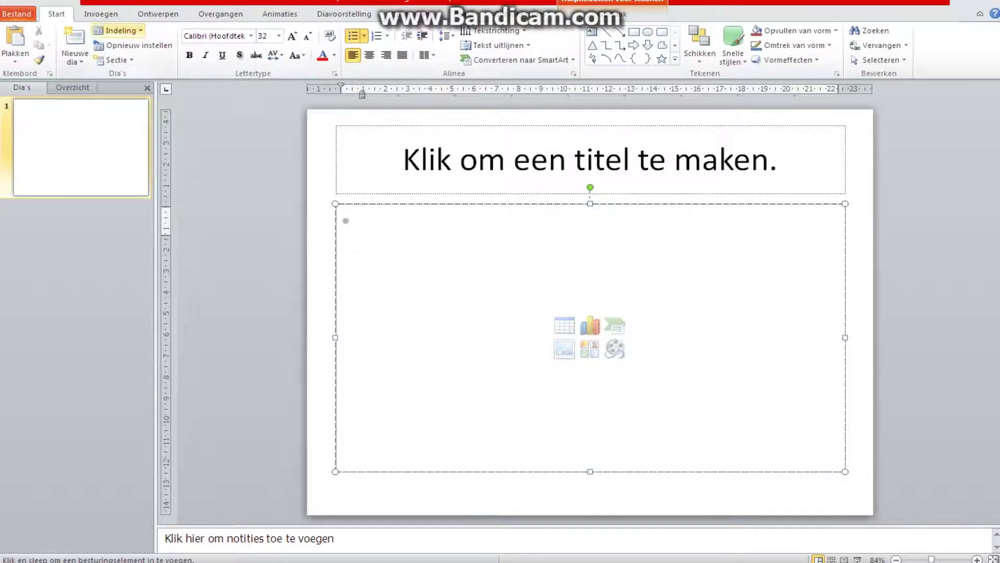
# Switch the slide to the Alleen titel layout and draw the Flash control below the title.
pyautogui.click(118, 31)
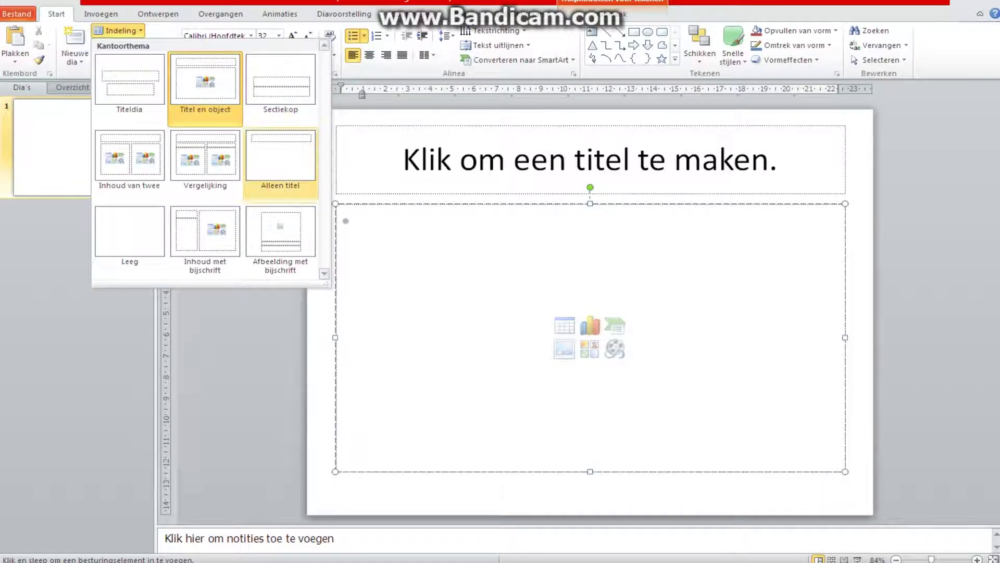
pyautogui.click(281, 156)
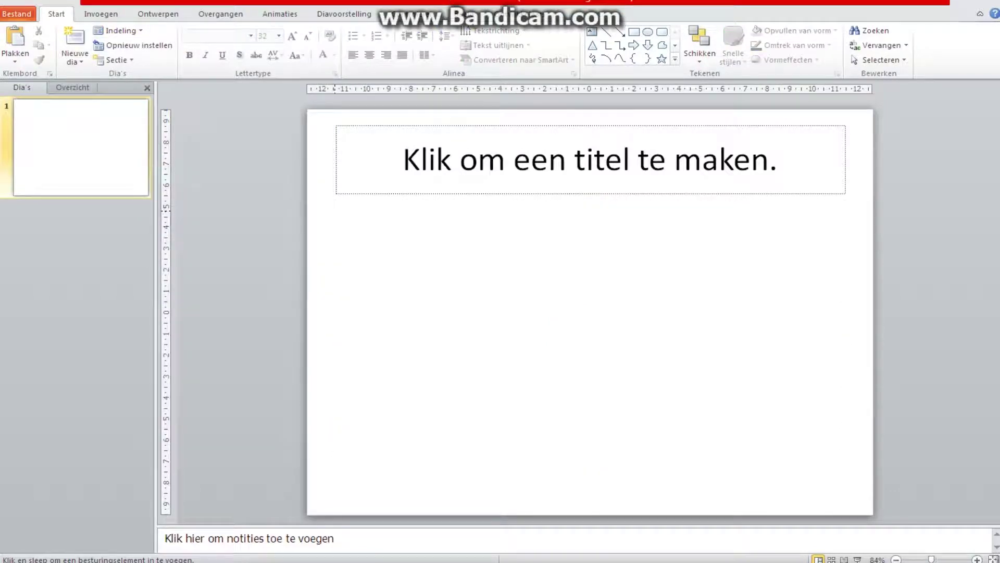
pyautogui.moveTo(336, 211); pyautogui.dragTo(849, 470)
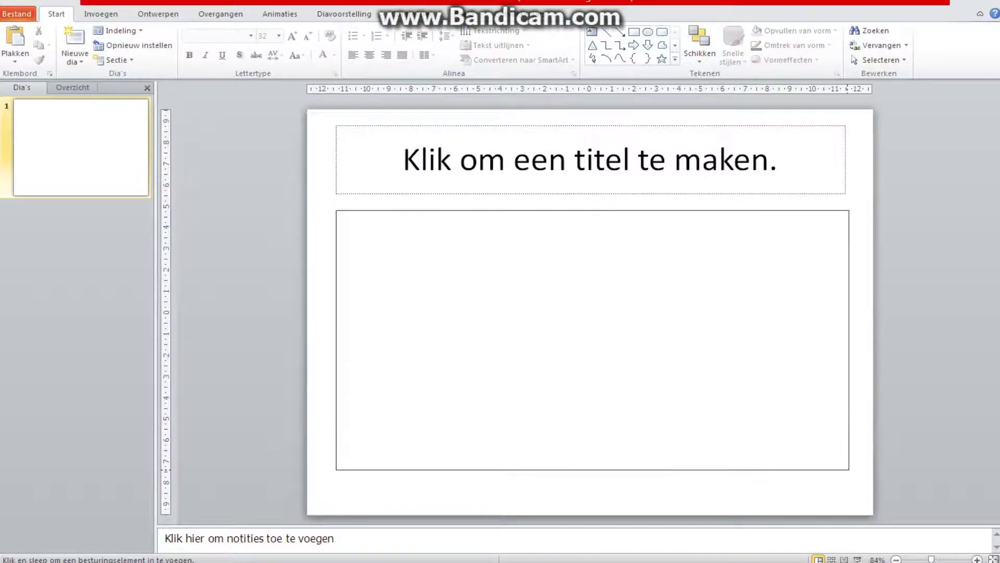
pyautogui.moveTo(849, 469); pyautogui.dragTo(845, 491)
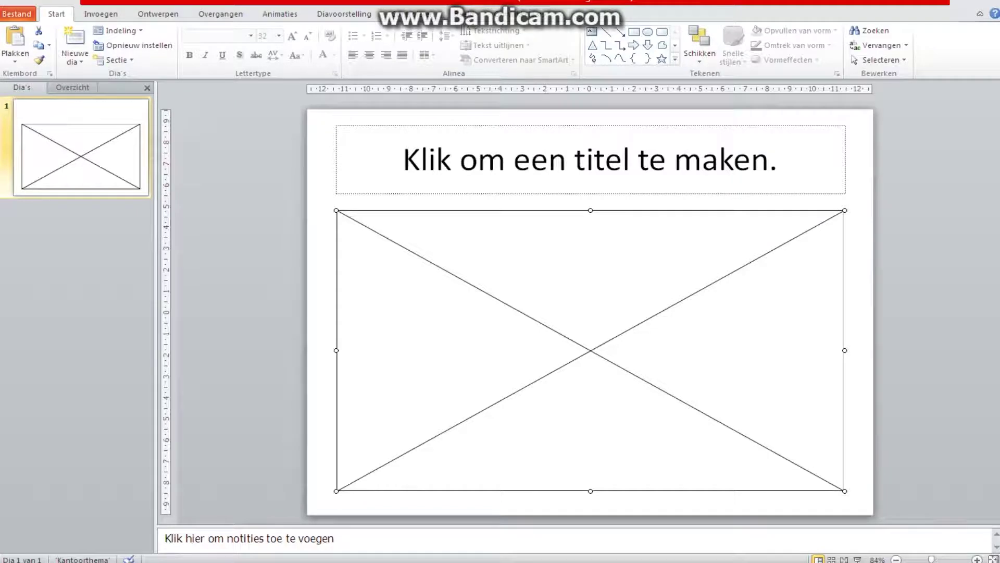
# Open the Eigenschappen sheet for the ShockwaveFlash1 control.
pyautogui.click(493, 14)
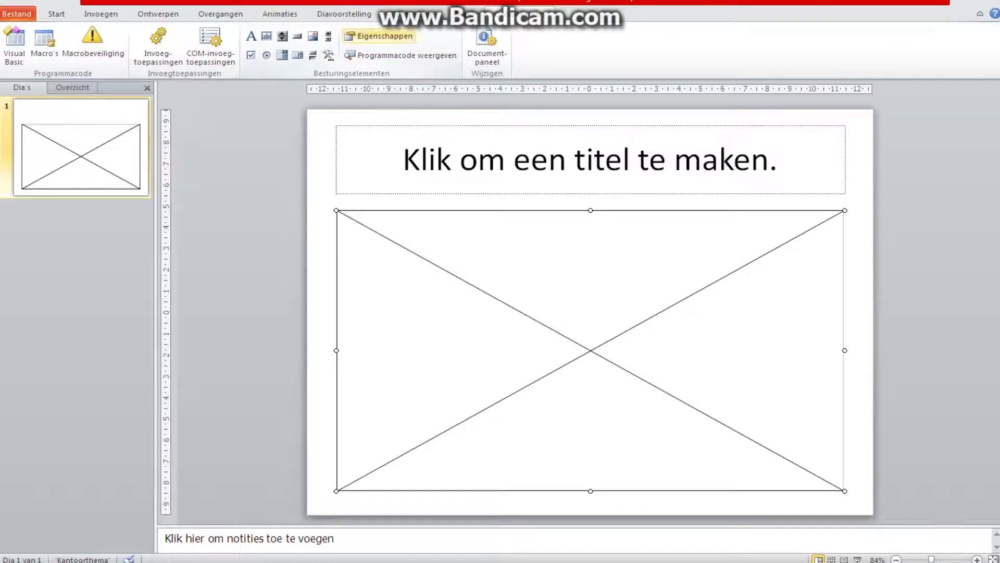
pyautogui.click(380, 36)
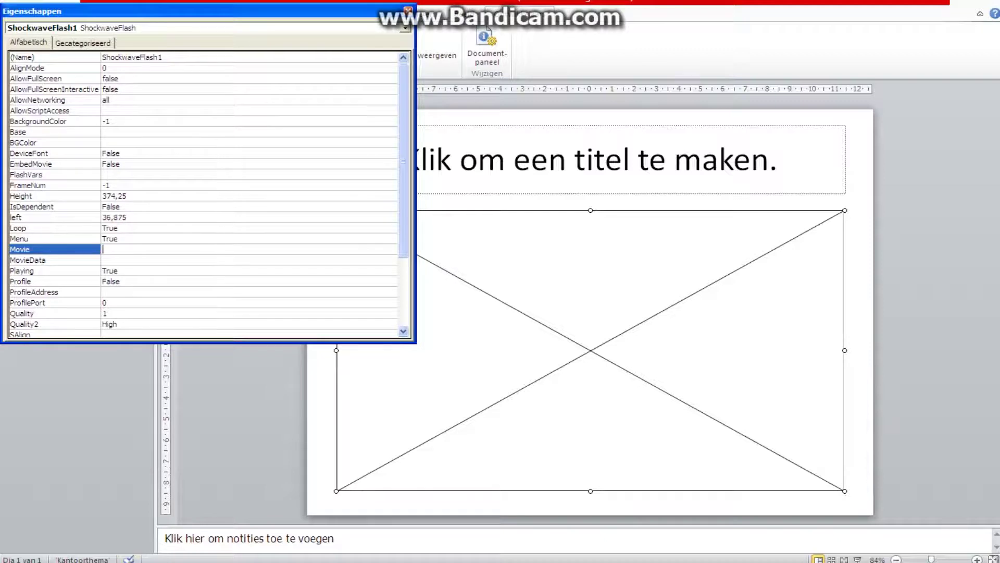
pyautogui.press('super')
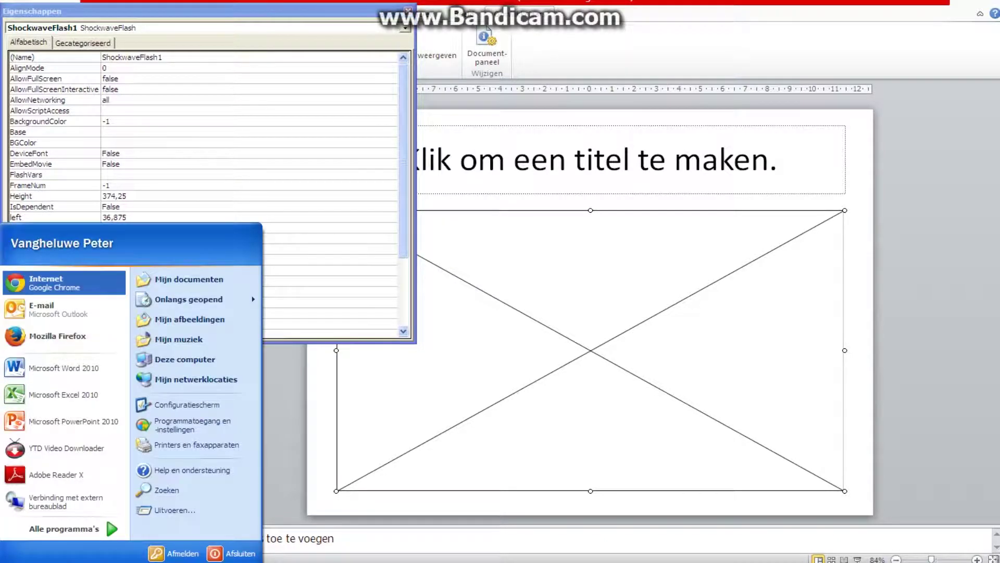
# Open youtube.be in Chrome.
pyautogui.click(52, 281)
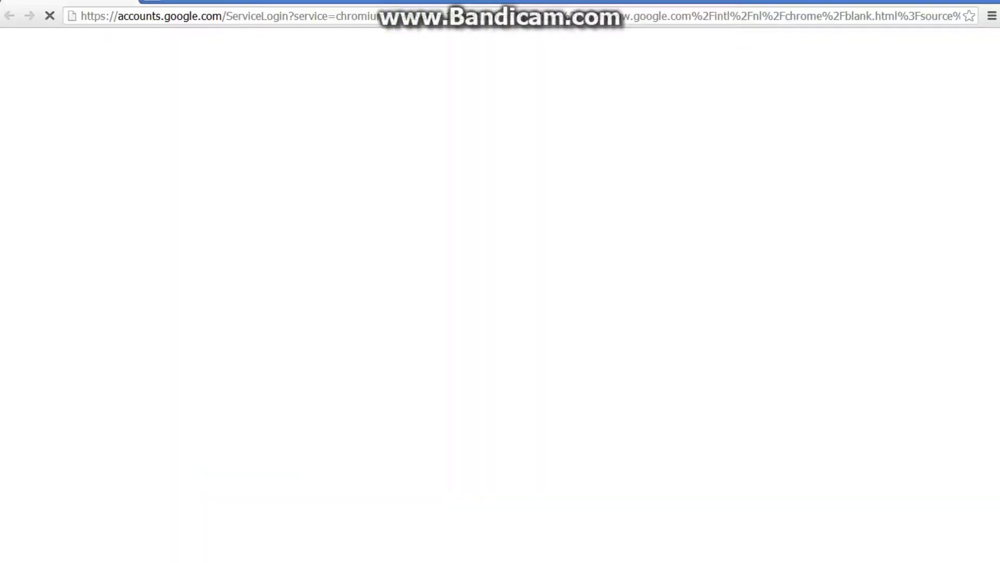
pyautogui.write('yo')
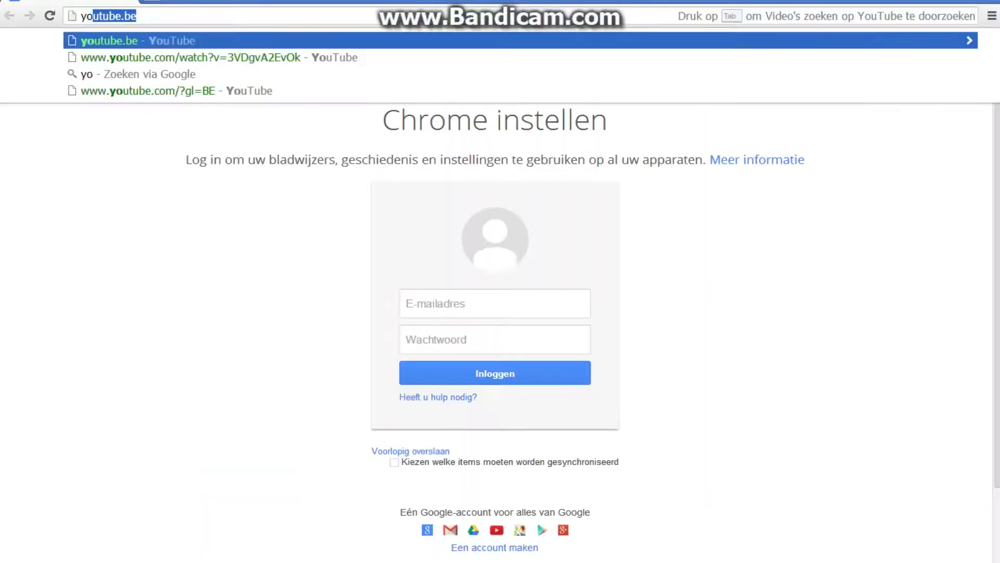
pyautogui.write('utube.b')
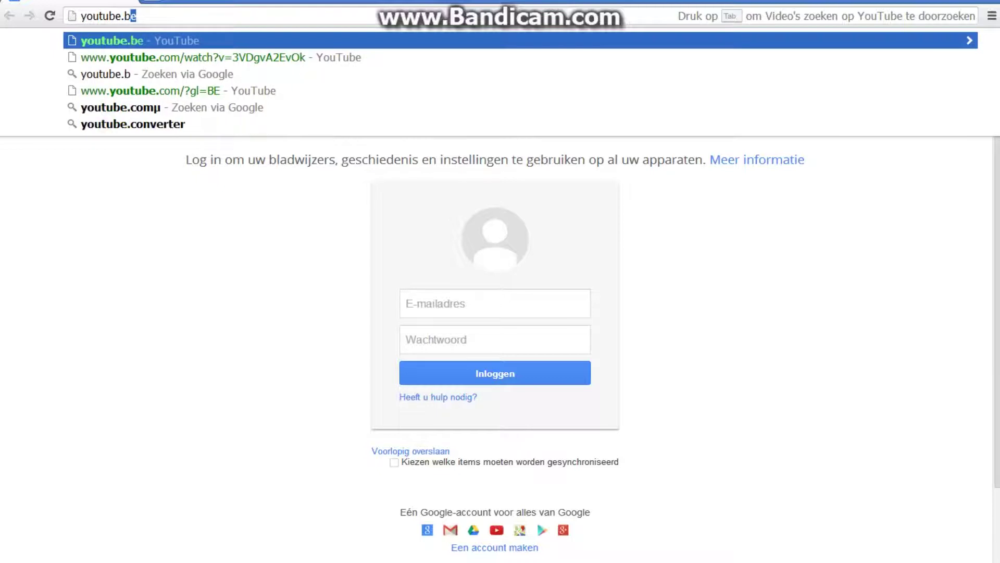
pyautogui.write('e')
pyautogui.press('Return')
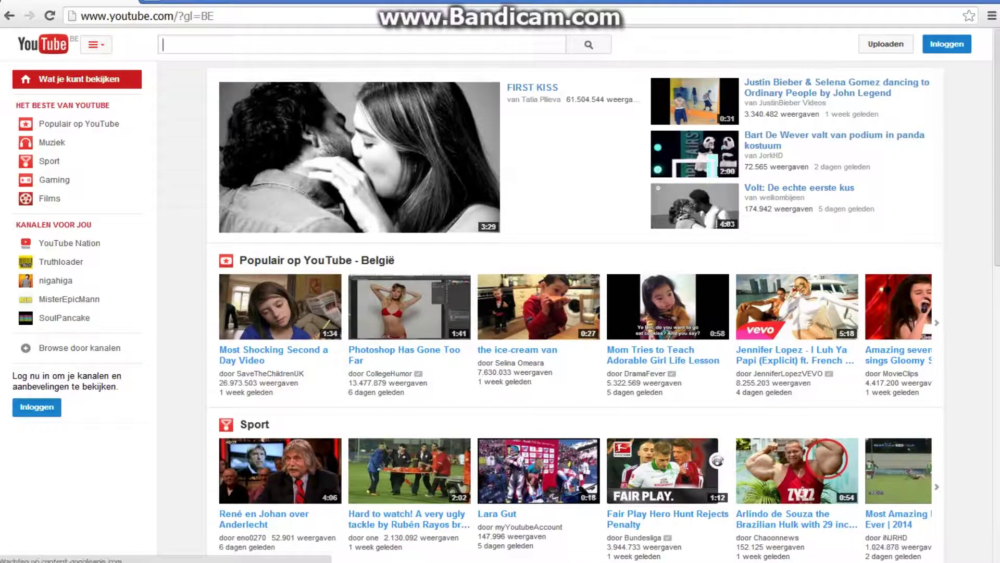
# Search YouTube for 'stromae ta fete' and return to the results list.
pyautogui.click(232, 50)
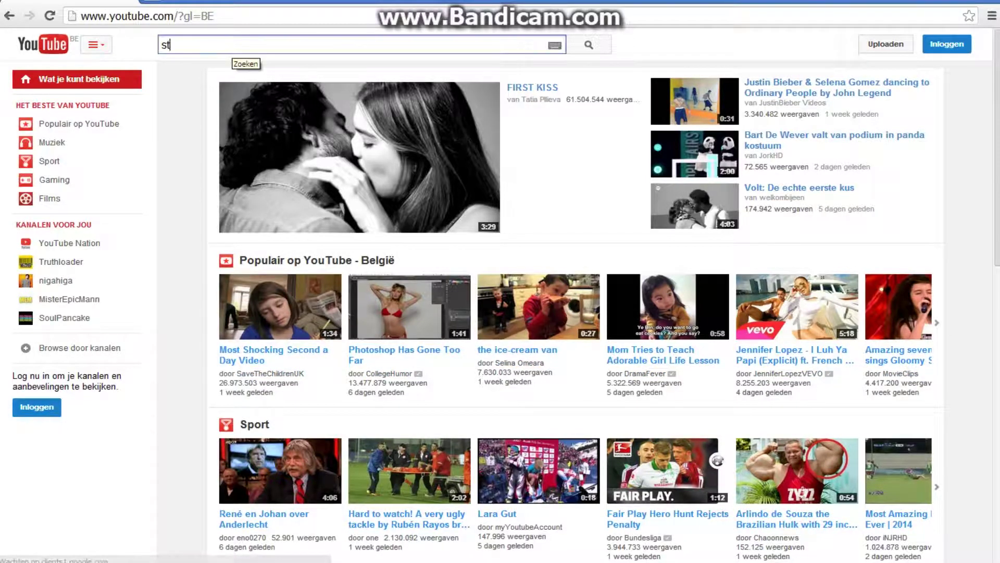
pyautogui.write('strom')
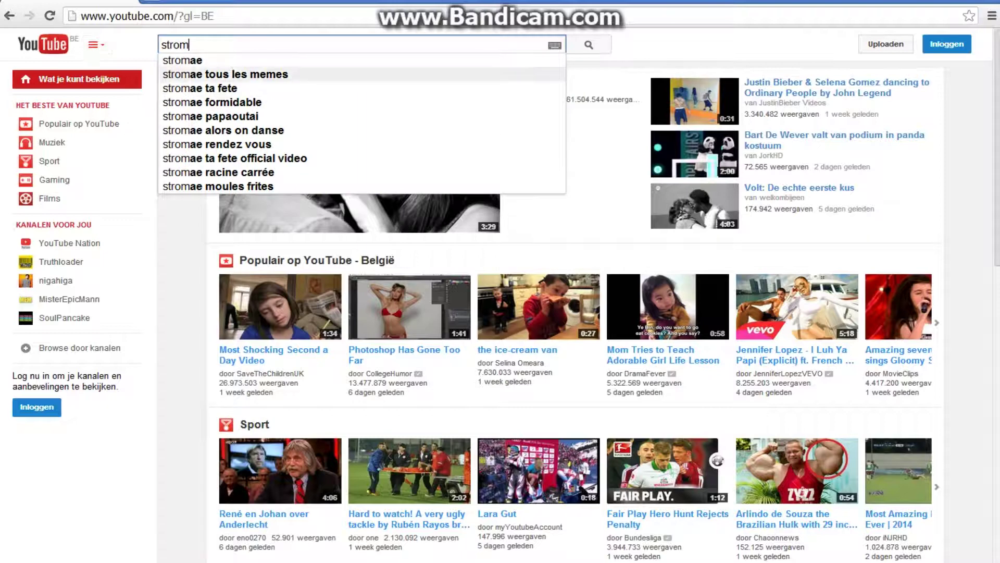
pyautogui.click(232, 88)
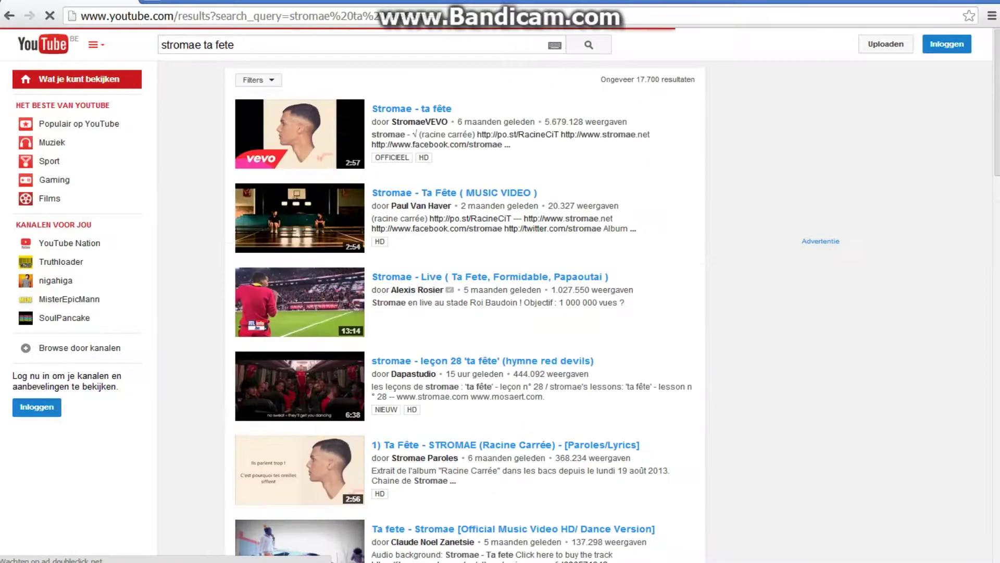
pyautogui.click(411, 109)
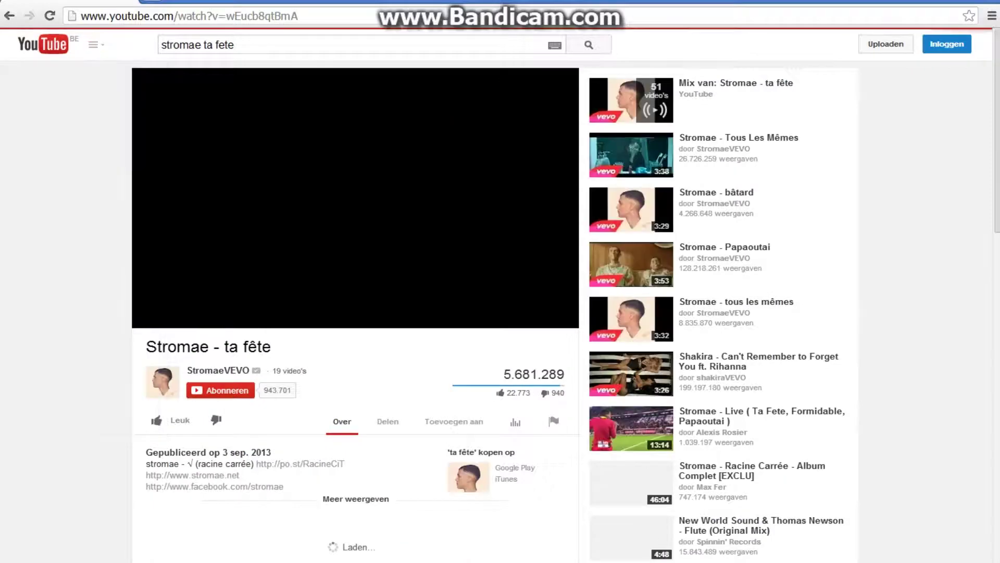
pyautogui.hotkey('alt', 'Left')
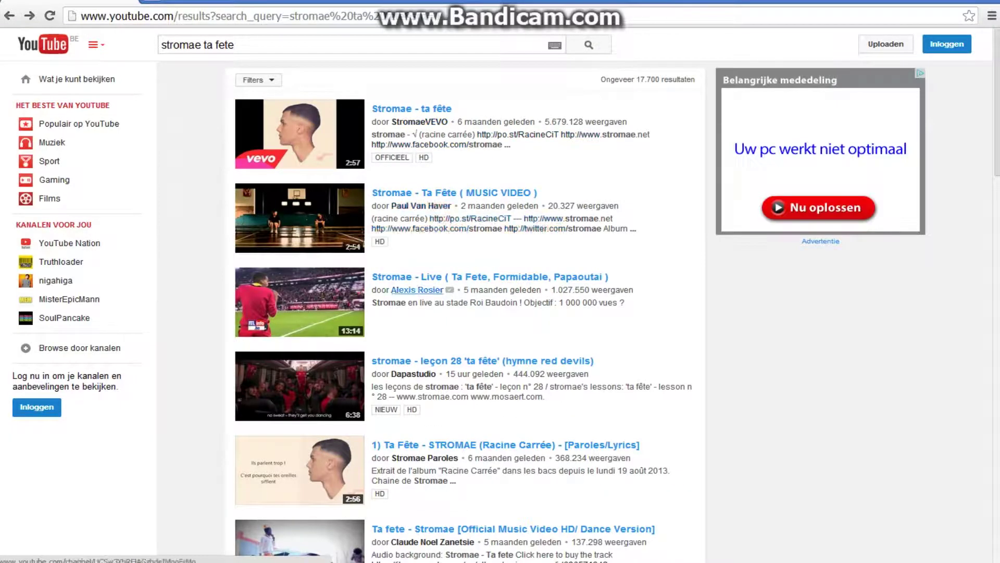
# Open the 'stromae - leçon 28 'ta fête'' video and copy its full web address.
pyautogui.click(481, 361)
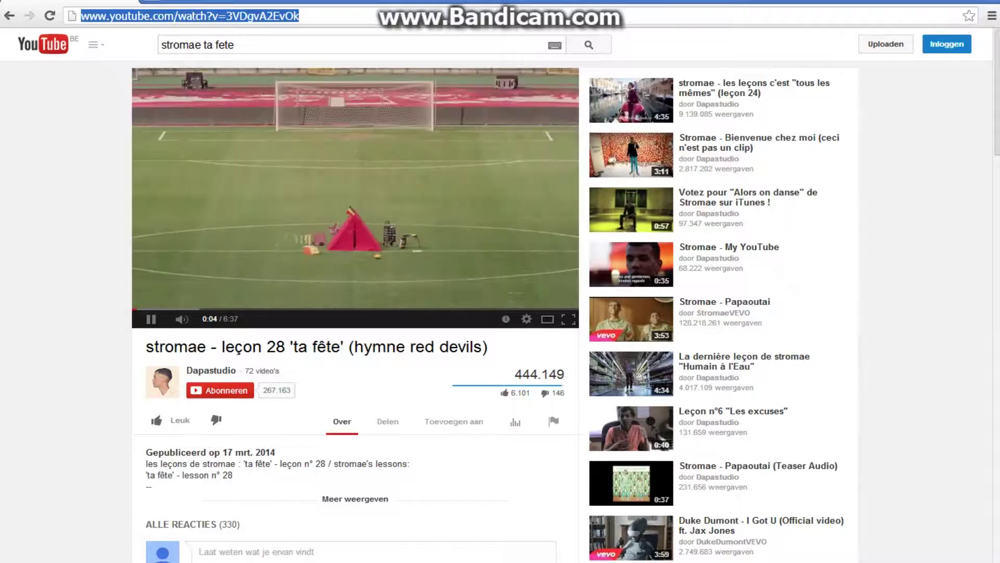
pyautogui.rightClick(134, 16)
pyautogui.click(157, 72)
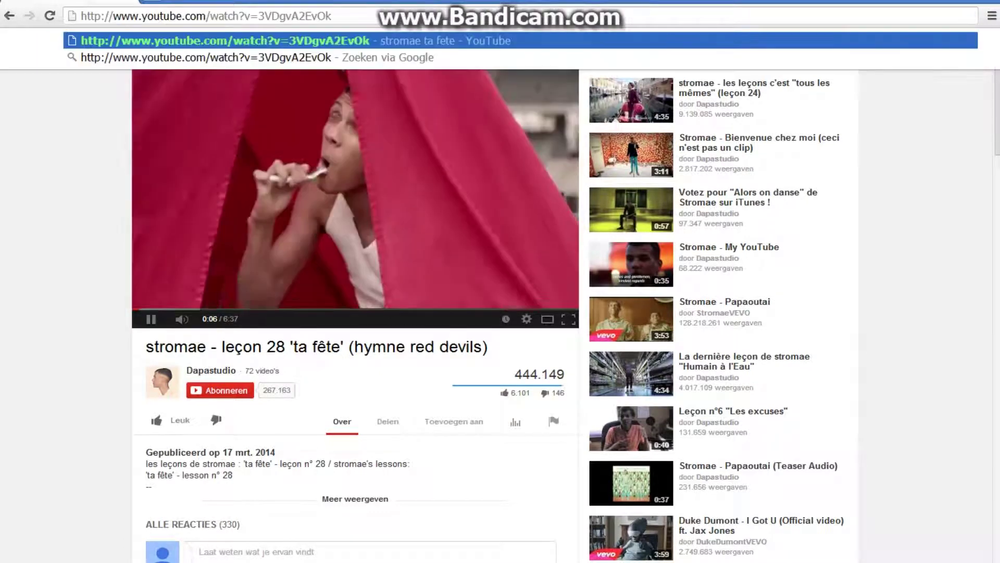
pyautogui.rightClick(168, 16)
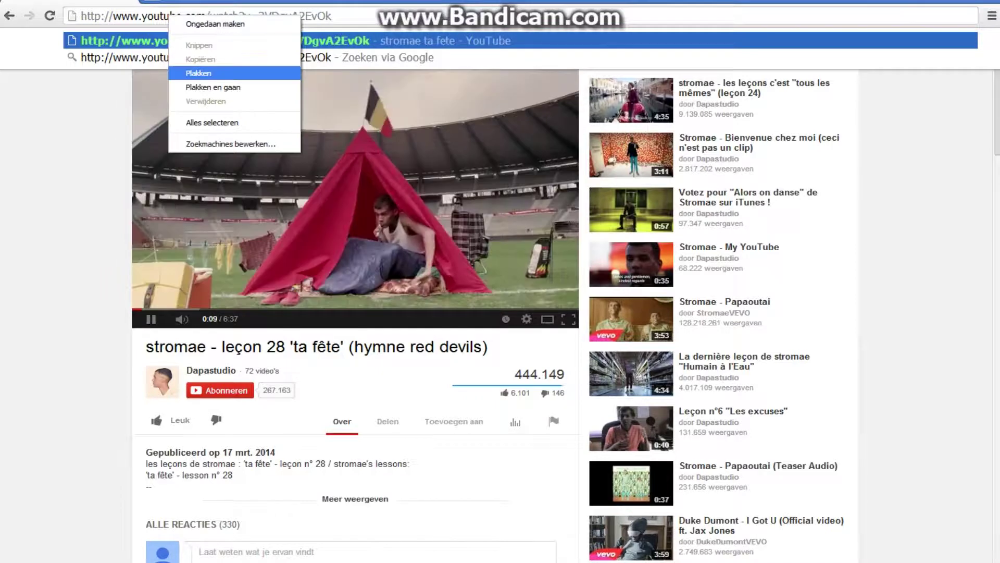
pyautogui.click(198, 73)
pyautogui.rightClick(150, 19)
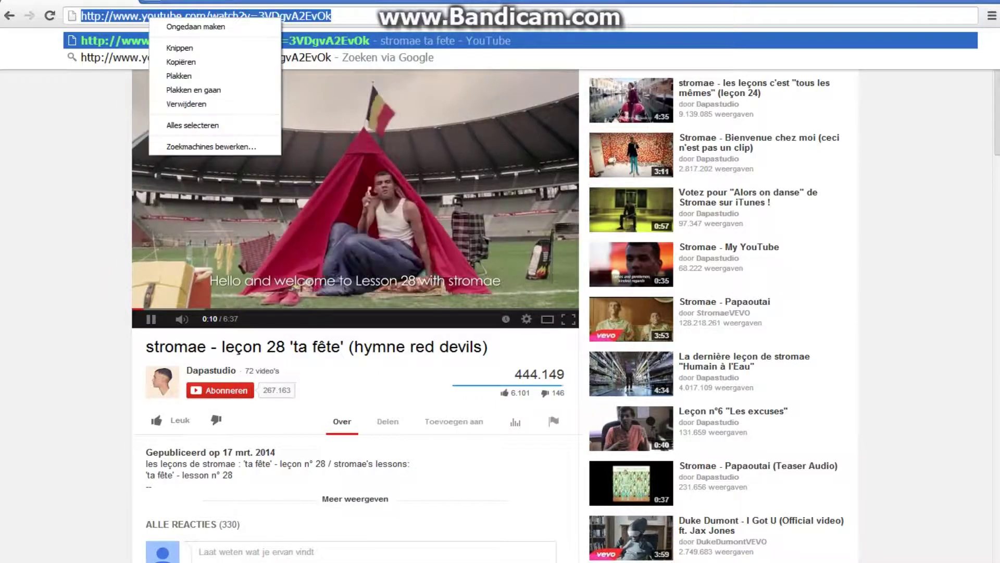
pyautogui.click(181, 61)
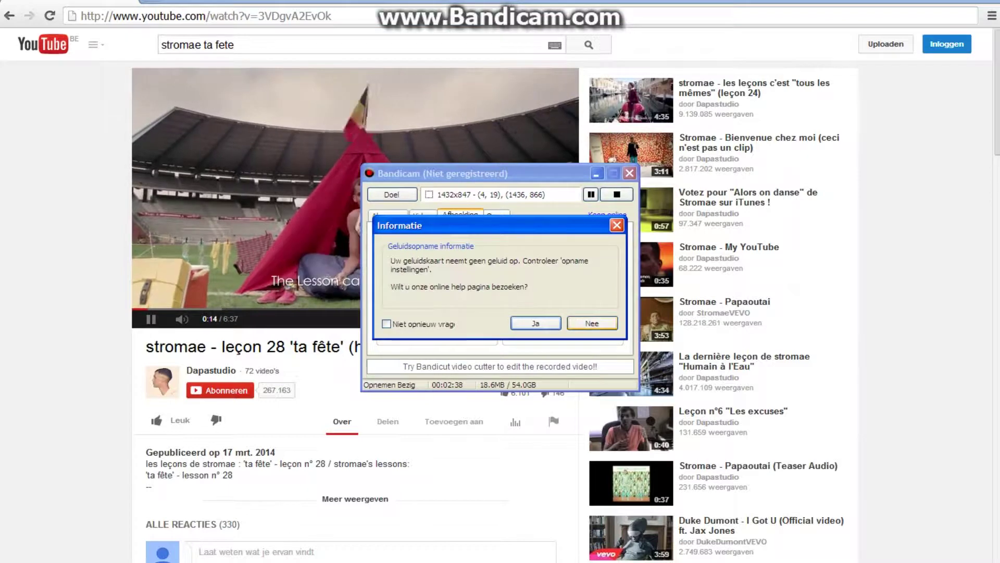
# Paste the copied video URL into the Flash control's Movie property.
pyautogui.click(591, 323)
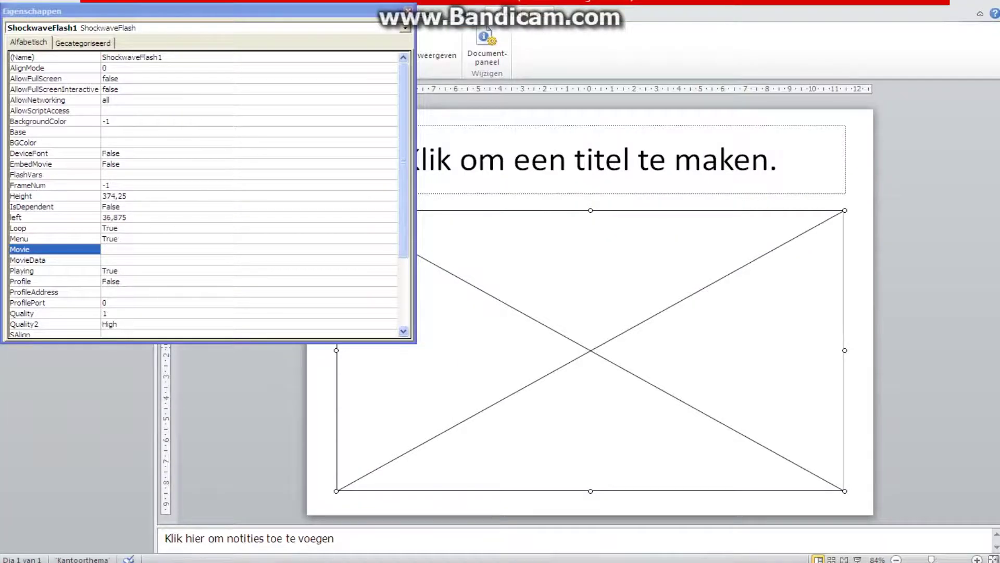
pyautogui.click(208, 249)
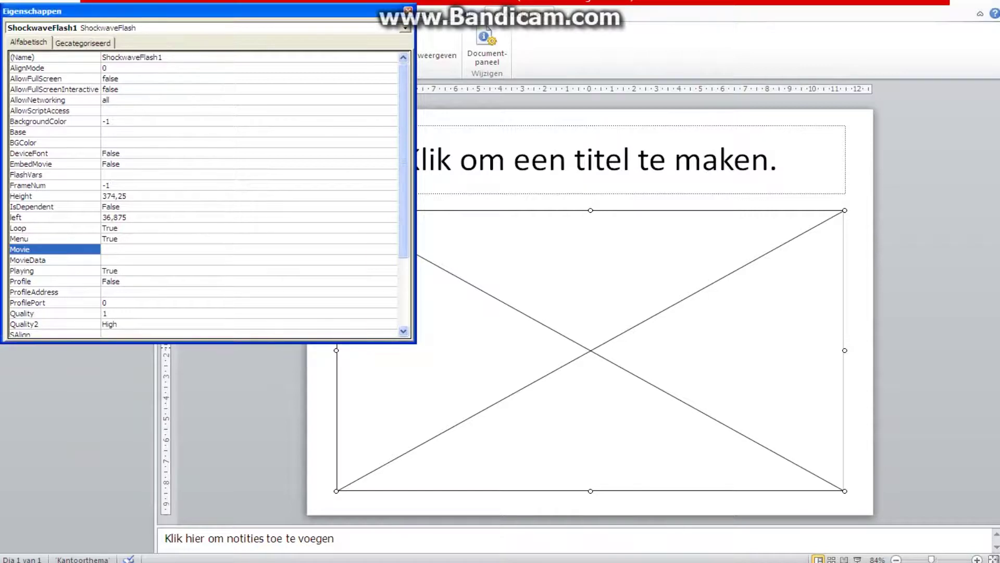
pyautogui.write('http://www.youtube.com/watch?v=3VDgvA2EvOk')
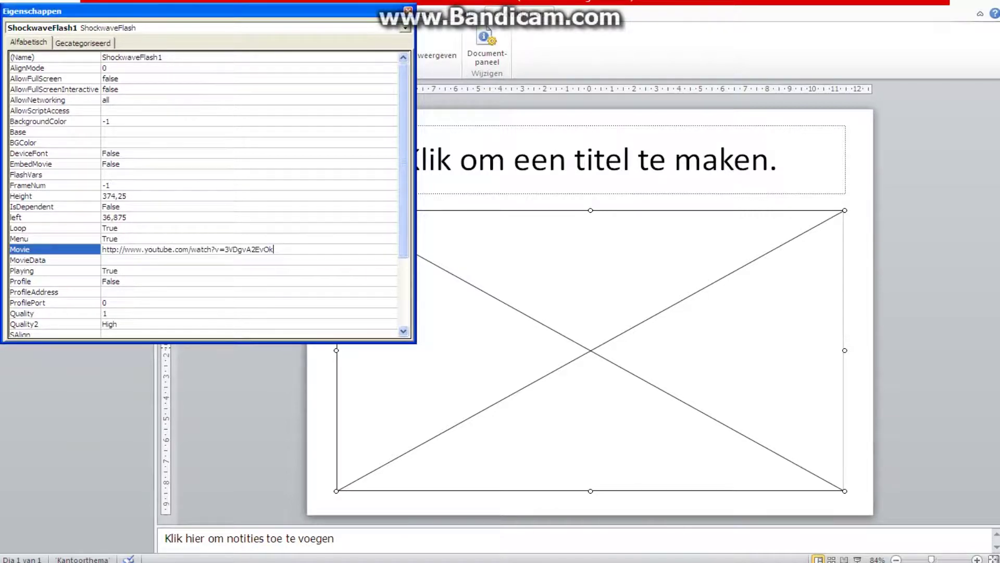
pyautogui.rightClick(190, 250)
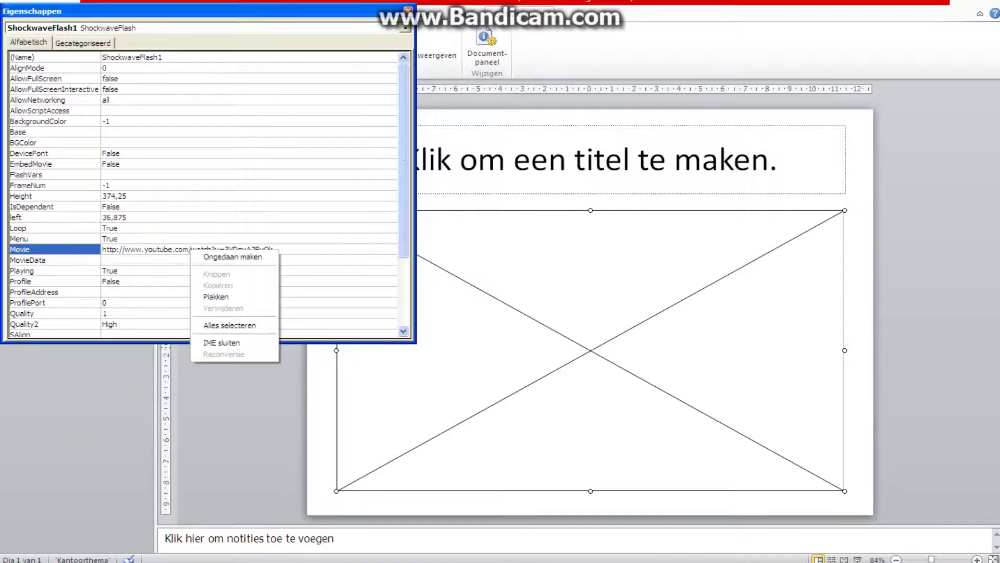
pyautogui.press('Escape')
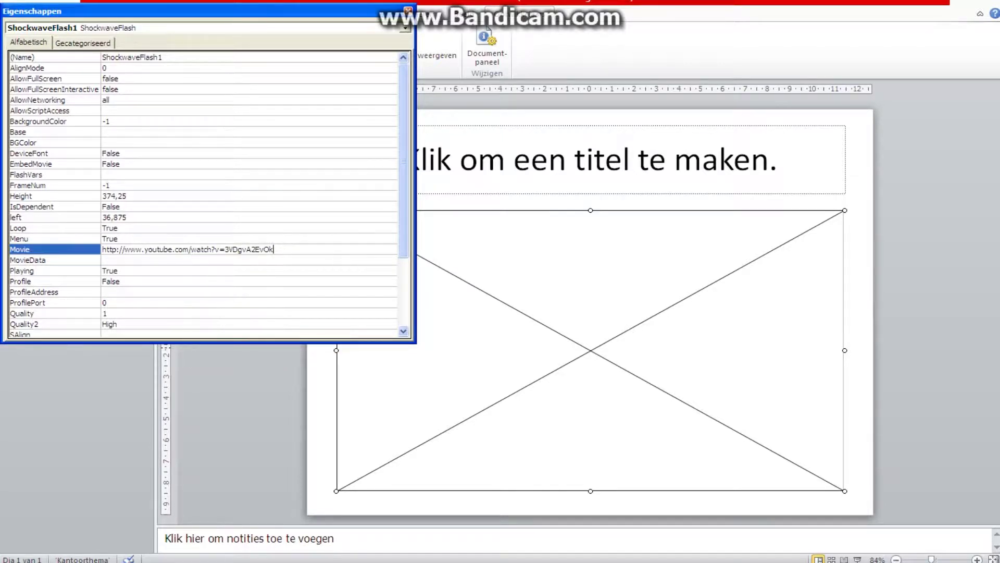
# Replace 'watch?v=' with 'v/' in the Movie address and commit the change.
pyautogui.moveTo(191, 250); pyautogui.dragTo(220, 249)
pyautogui.moveTo(220, 249); pyautogui.dragTo(225, 249)
pyautogui.press('Delete')
pyautogui.write('v/')
pyautogui.click(487, 28)
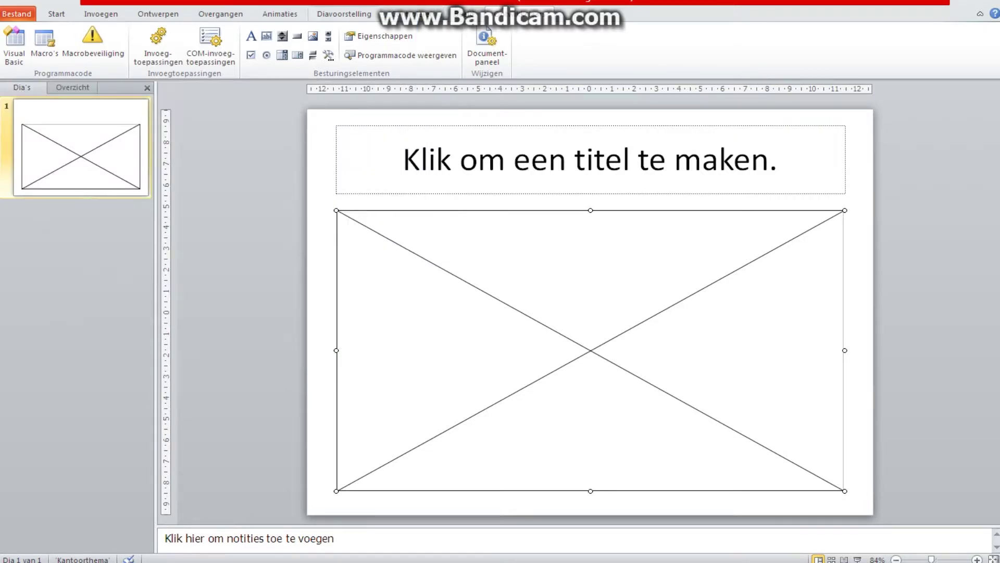
# Start the slideshow from the current slide and play the embedded Stromae video.
pyautogui.click(344, 13)
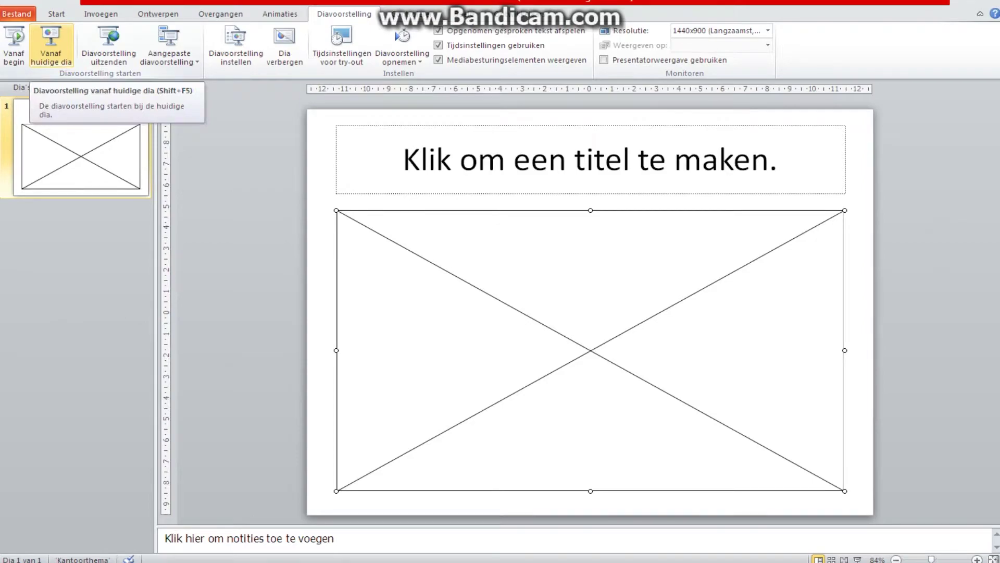
pyautogui.click(51, 44)
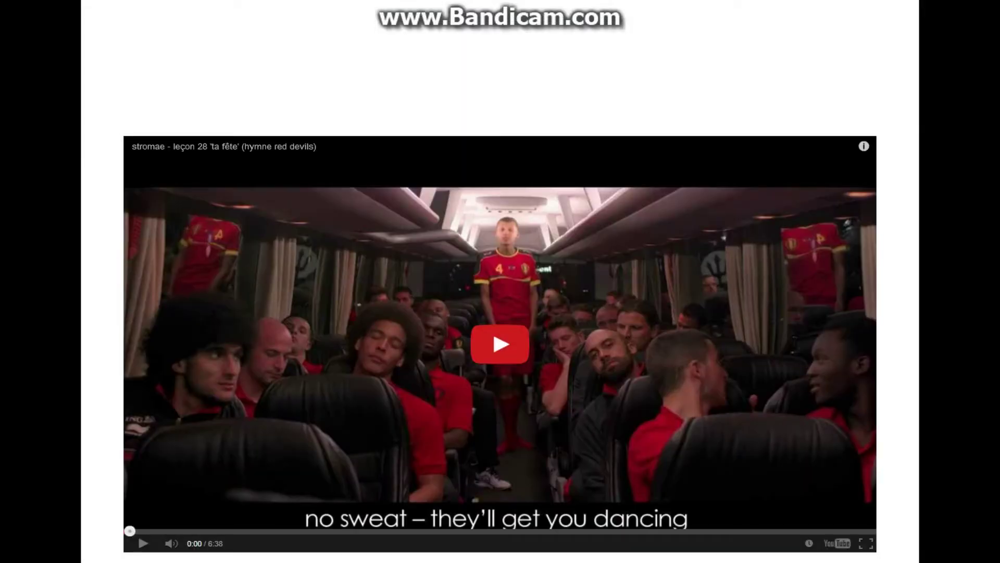
pyautogui.click(500, 344)
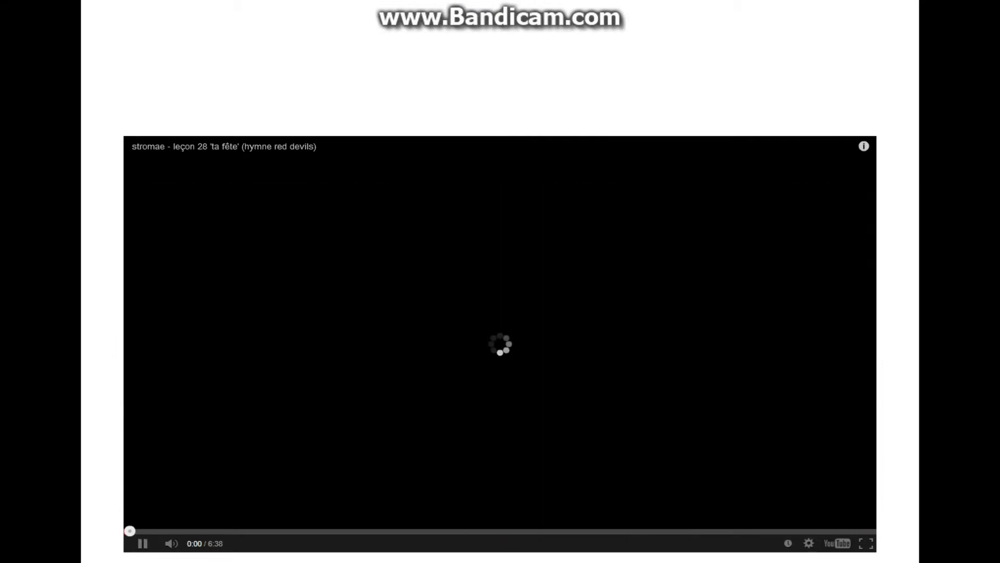